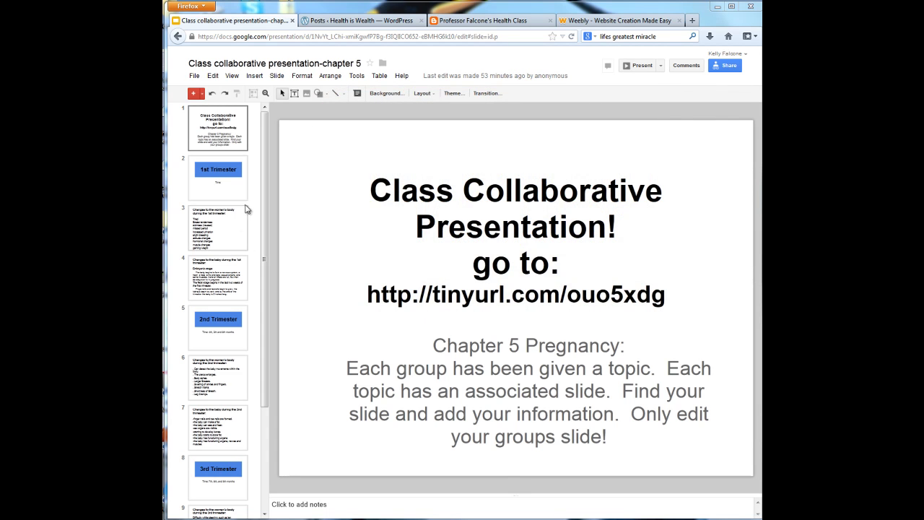
# Step: Scroll the slide thumbnails of 'Class collaborative presentation-chapter 5' and open its File menu
pyautogui.moveTo(266, 208); pyautogui.dragTo(233, 200)
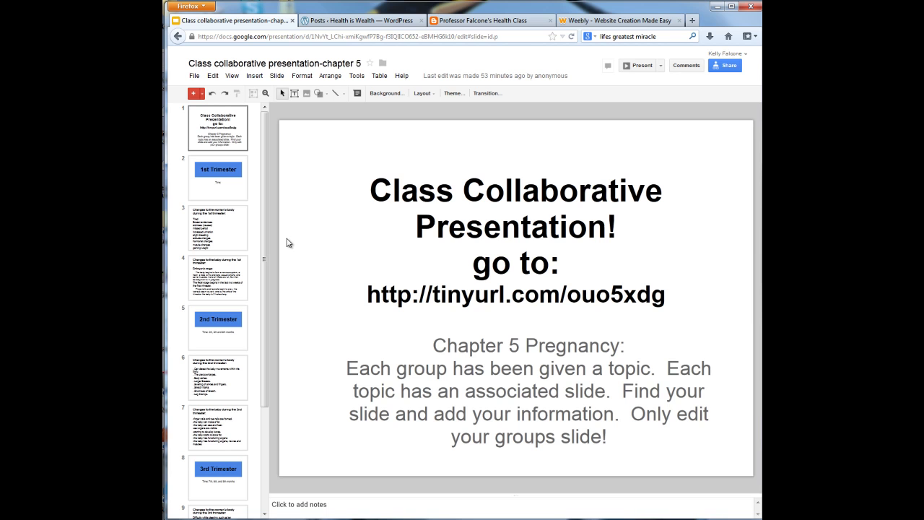
pyautogui.click(197, 76)
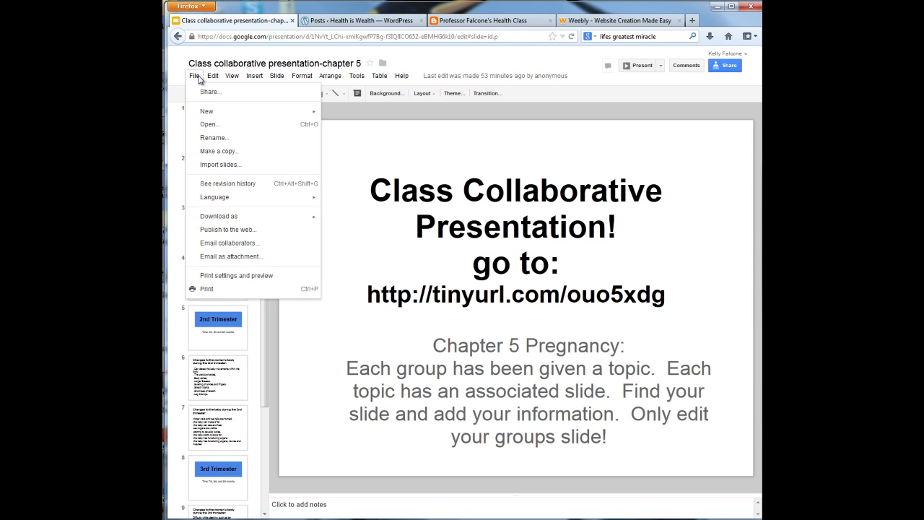
# Step: Publish the deck with File > Publish to the web, then go to the WordPress Posts list
pyautogui.click(214, 231)
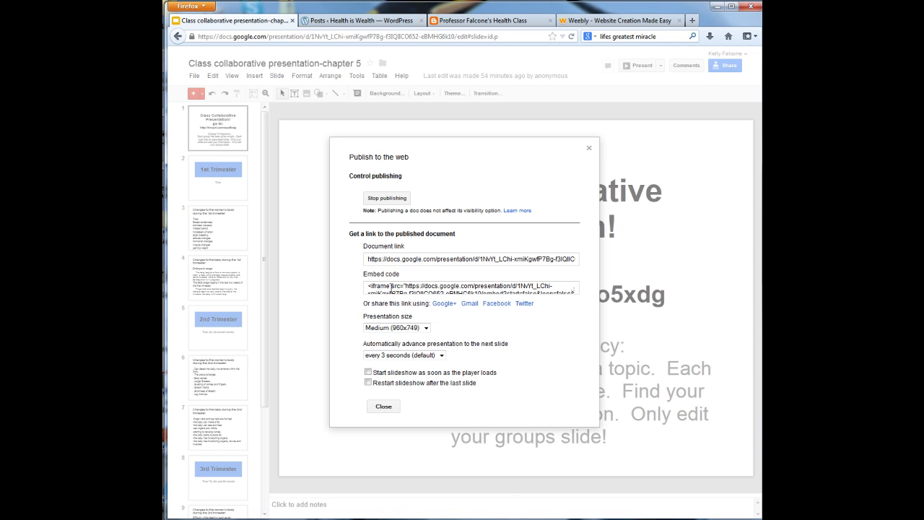
pyautogui.click(344, 21)
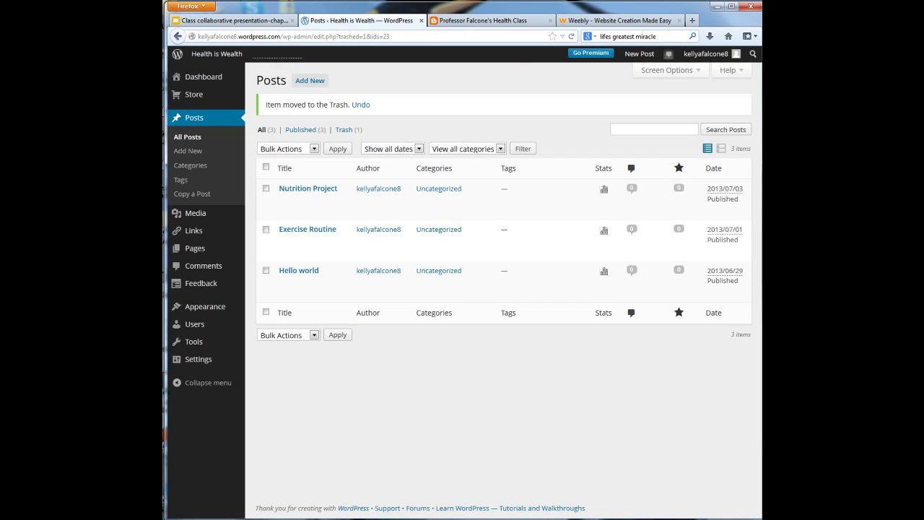
# Step: Start a new WordPress post titled 'Collaborative Presentation in Google Drive: Embed on Website'
pyautogui.moveTo(262, 77)
pyautogui.click(311, 84)
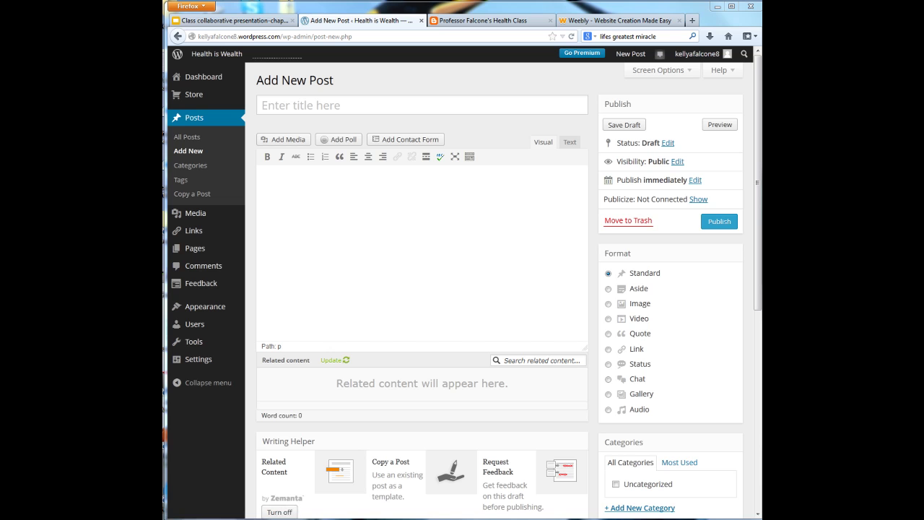
pyautogui.click(416, 106)
pyautogui.hotkey('ctrl', 'v')
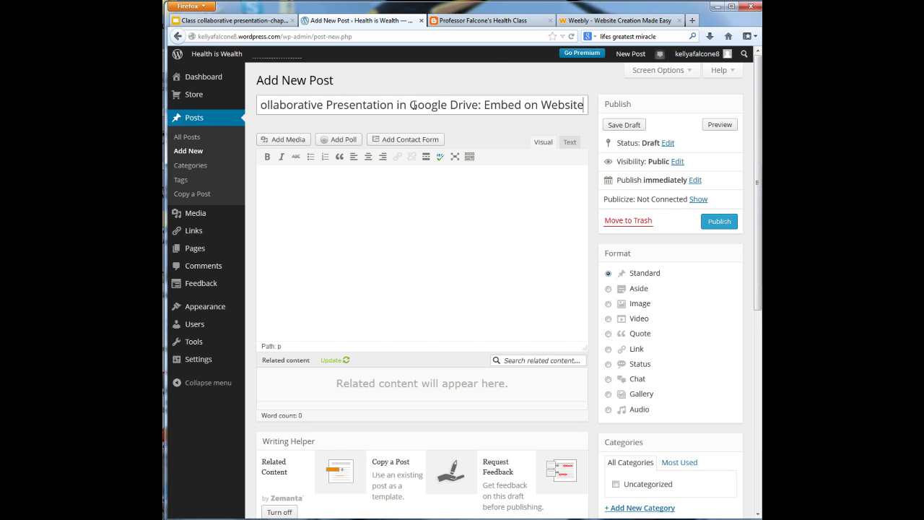
# Step: Paste the 80-word intro paragraph into the post body and add a new line
pyautogui.click(345, 190)
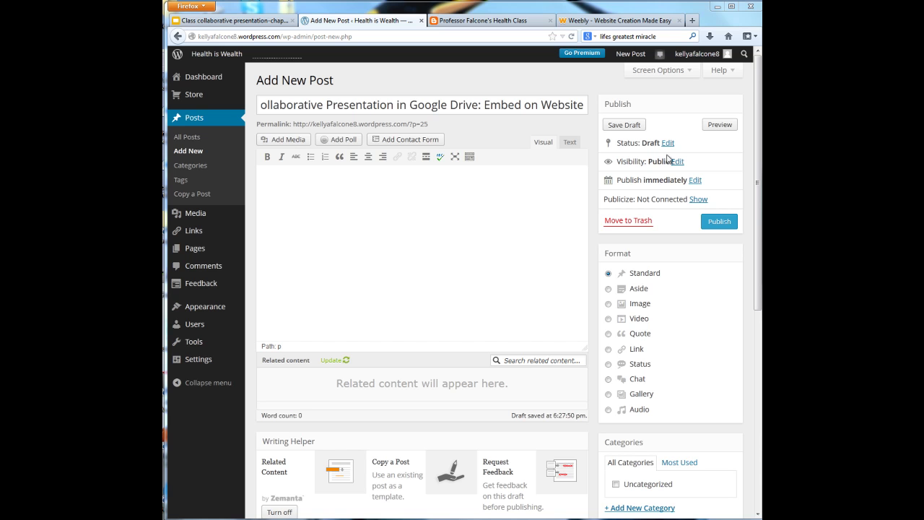
pyautogui.write('Google drive is a great tool for collaboration.  Today in class students met in groups and were in charge of filling in the information on their designated slide in a presentation on Pregnancy.  The following presentation is the work done by the students.  To embed the presentation in Wordpress, Blogger, or Weebly you need to go to the presentation that you made in Google Drive, click on "file" then click on "publish to the web", then copy the embed code.')
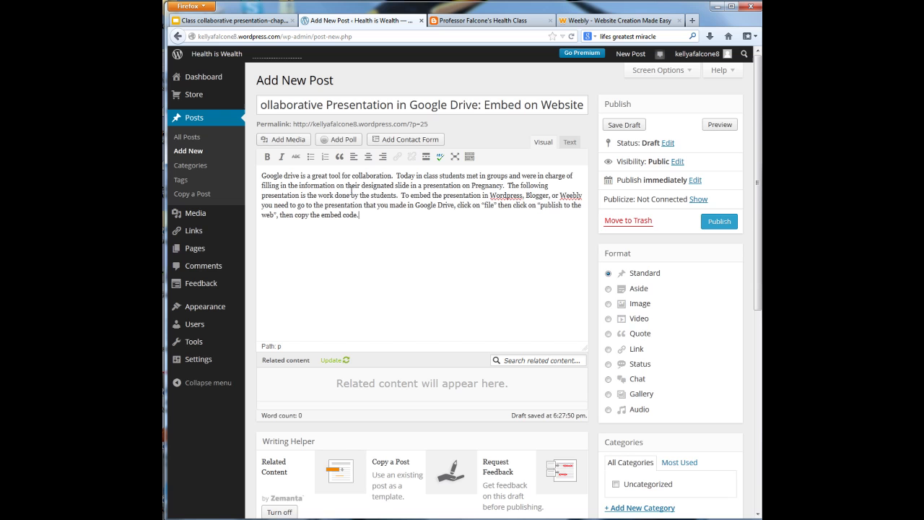
pyautogui.press('Return')
# Step: Copy the embed code from the Slides publish settings and return to the WordPress draft
pyautogui.click(234, 21)
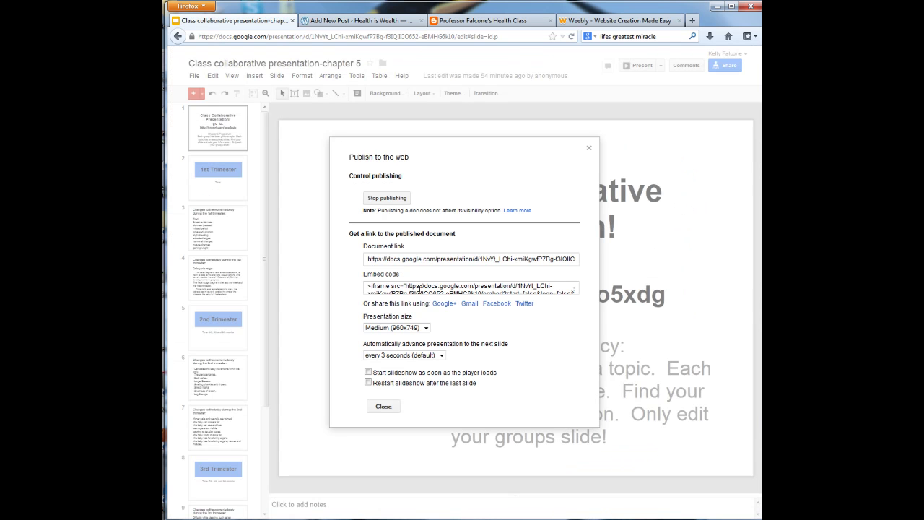
pyautogui.click(412, 285)
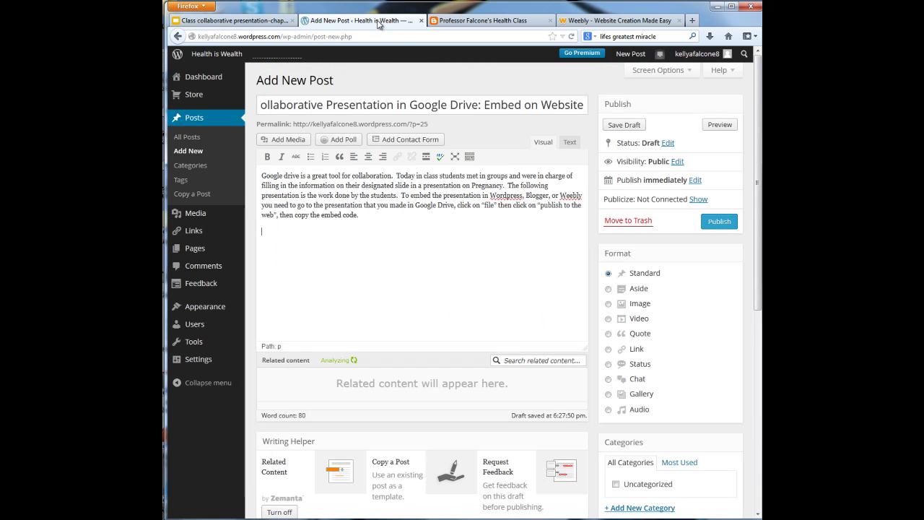
pyautogui.click(374, 21)
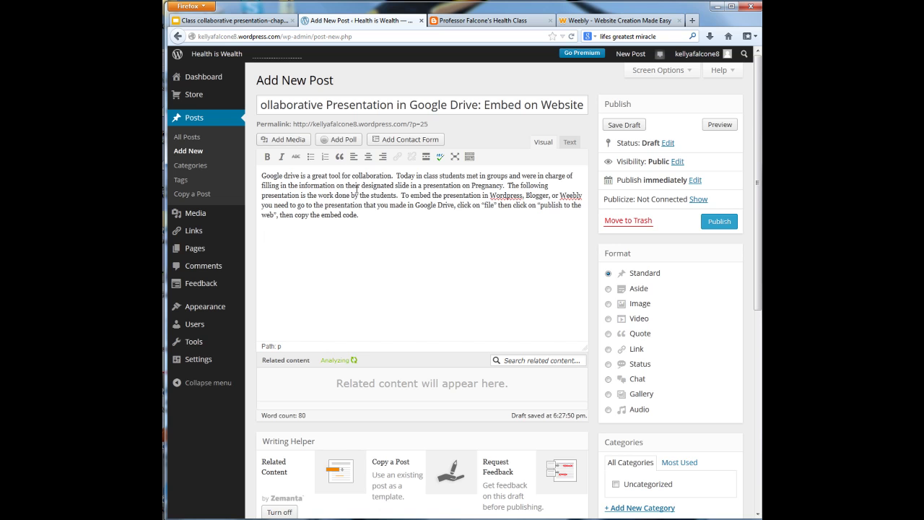
# Step: Paste the Google Slides iframe code below the paragraph in the Text editor, then return to Visual
pyautogui.click(571, 143)
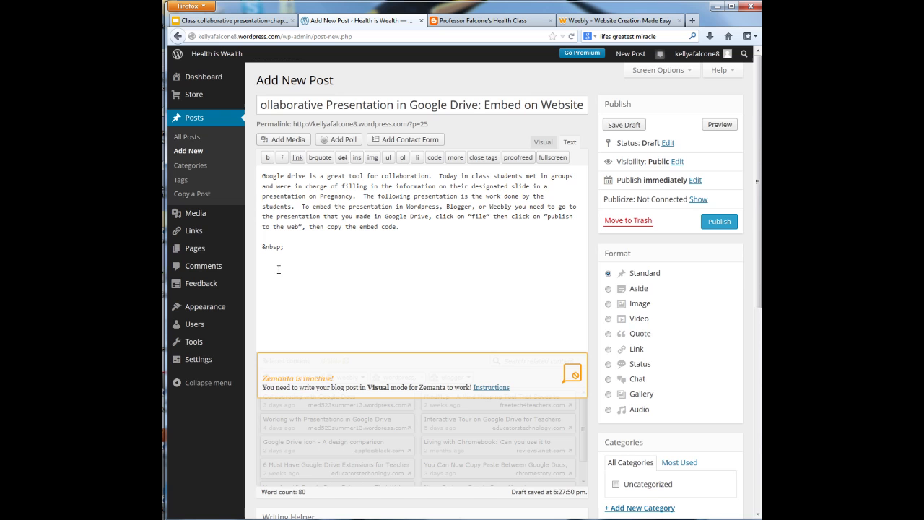
pyautogui.click(296, 250)
pyautogui.write('<iframe src="https://docs.google.com/presentation/d/1NvYt_LChi-xmiKgwfP7Bg-f3IQlICO652-eBMHG6k10/embed?start=false&loop=false&delayms=3000" frameborder="0" width="960" height="749" allowfullscreen="true" mozallowfullscreen="true" webkitallowfullscreen="true"></iframe>')
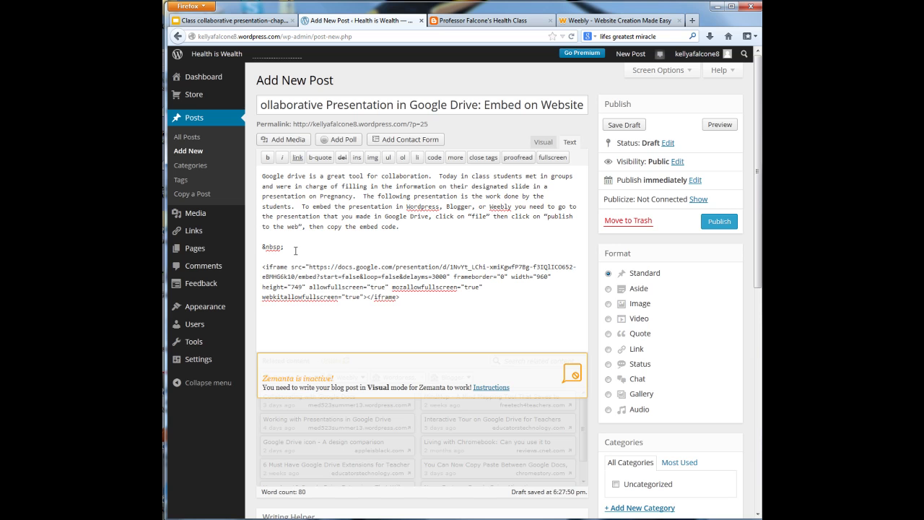
pyautogui.click(541, 143)
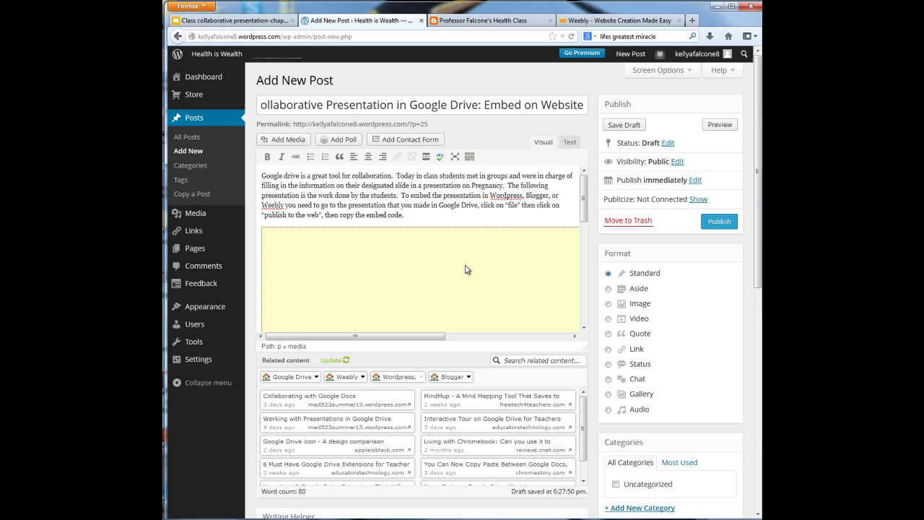
# Step: Publish the WordPress post and view its live page with the embedded slideshow
pyautogui.click(726, 226)
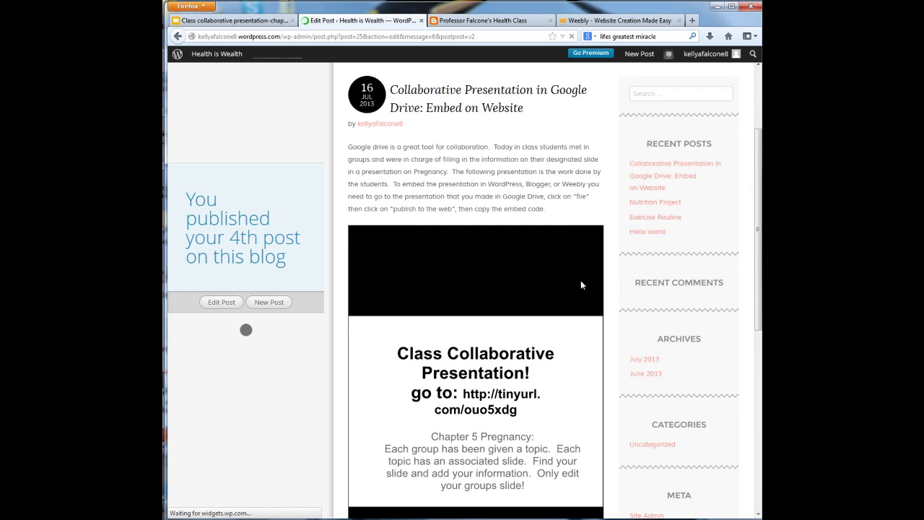
pyautogui.scroll(-2, 525, 355)
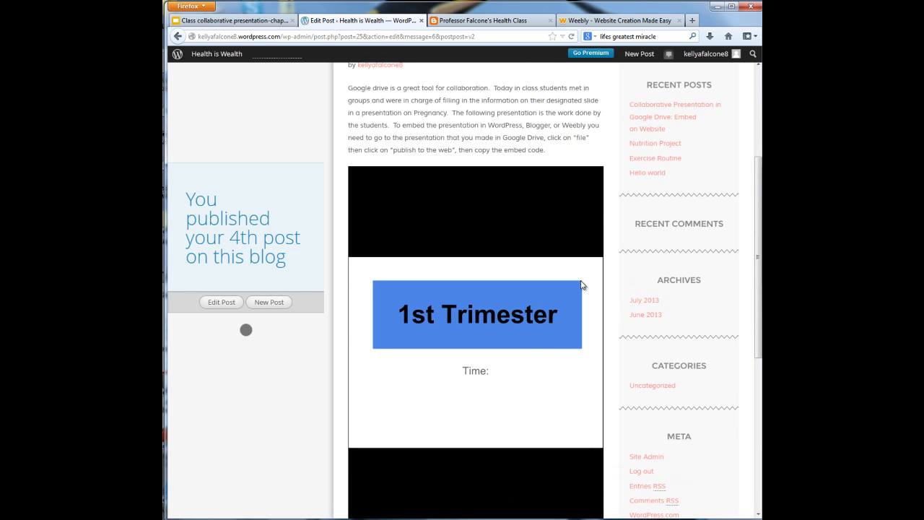
pyautogui.click(525, 354)
pyautogui.click(525, 354)
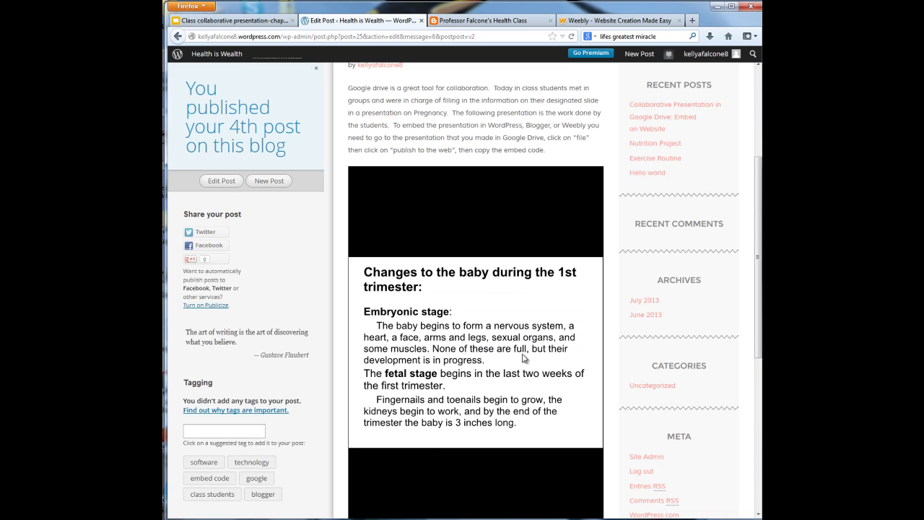
pyautogui.click(315, 69)
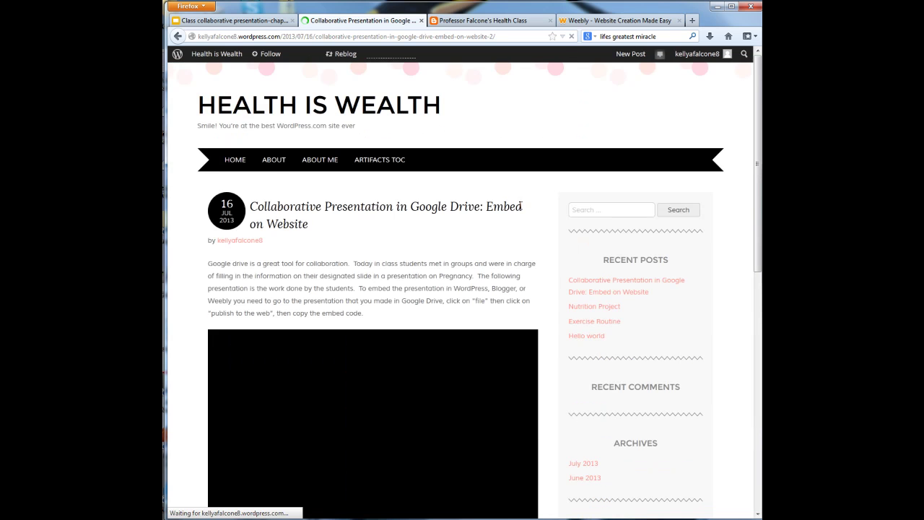
pyautogui.scroll(-2, 544, 307)
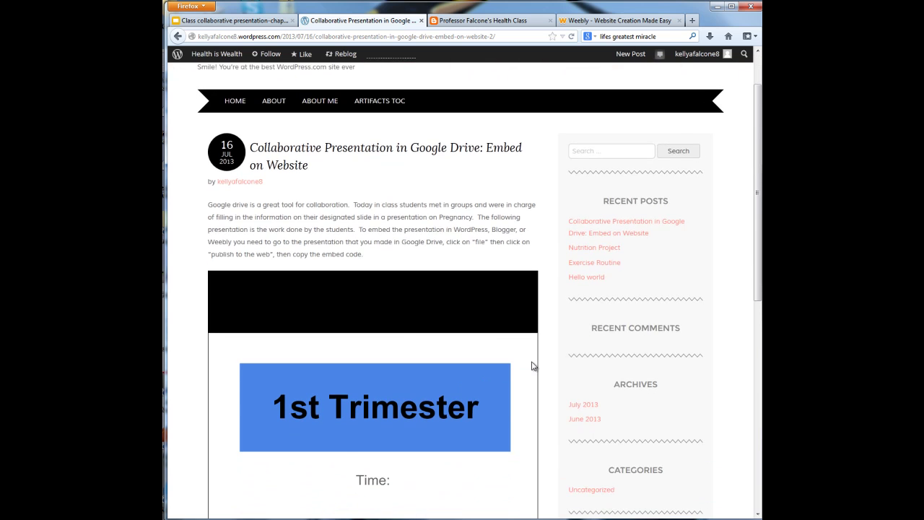
pyautogui.scroll(2, 534, 310)
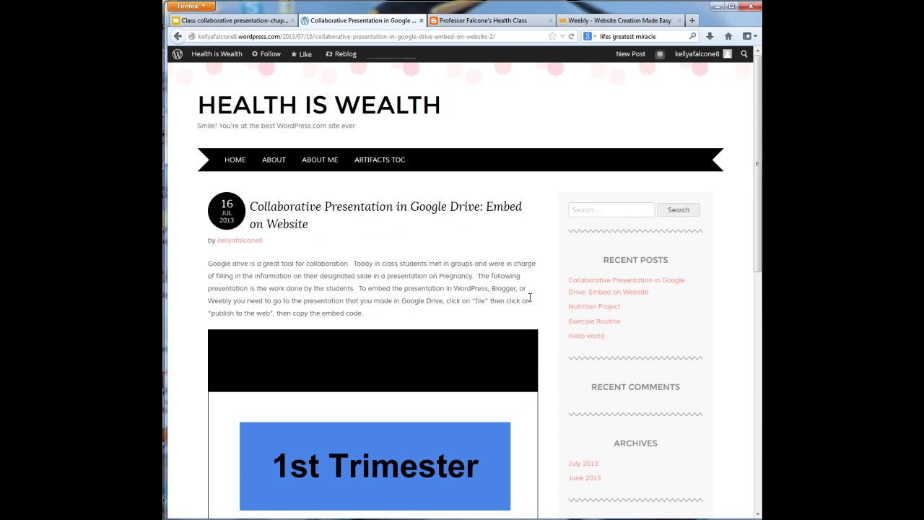
# Step: Switch to the health class blog in Blogger, go to the dashboard and open its page list
pyautogui.click(466, 22)
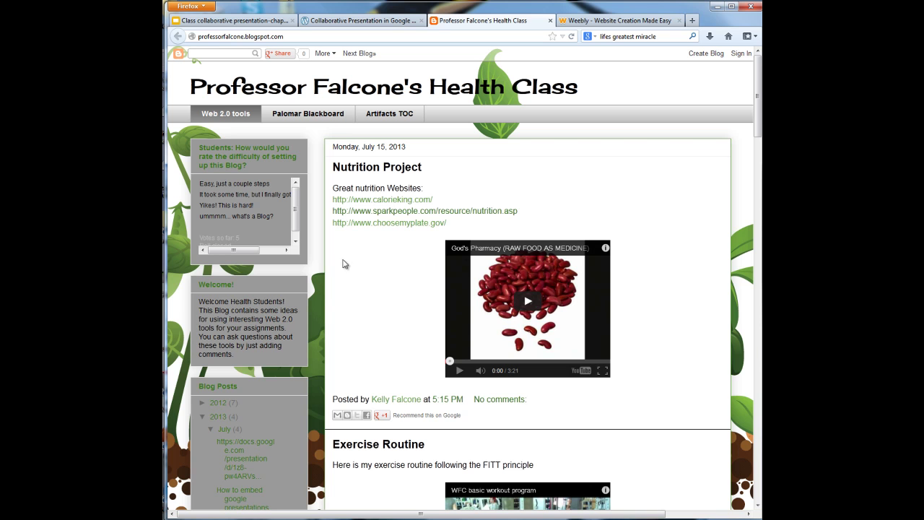
pyautogui.click(180, 56)
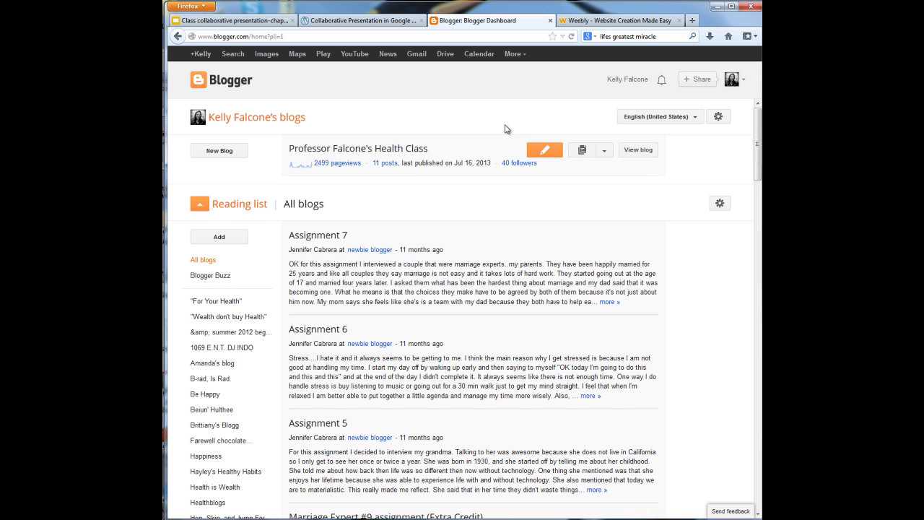
pyautogui.click(605, 150)
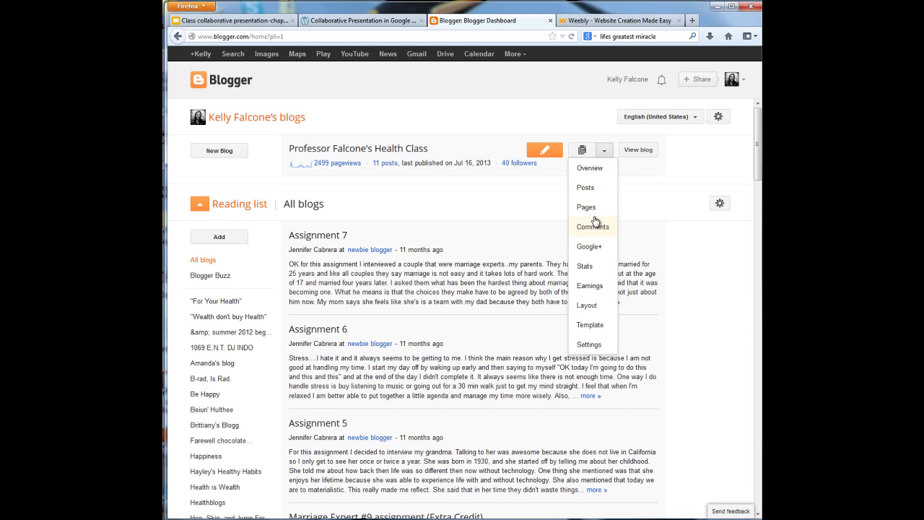
# Step: Start a new Blogger post titled 'Collaborative Presentation in Google Drive: Embed on Website'
pyautogui.click(546, 149)
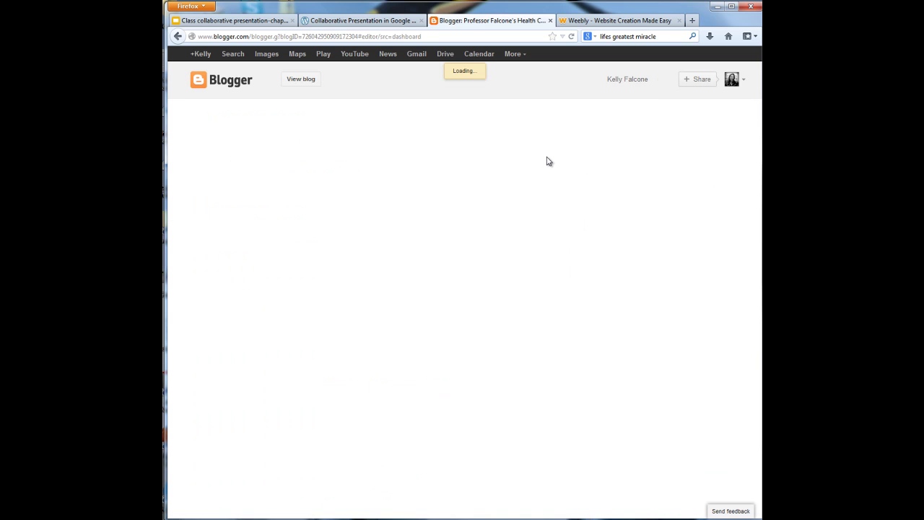
pyautogui.click(359, 111)
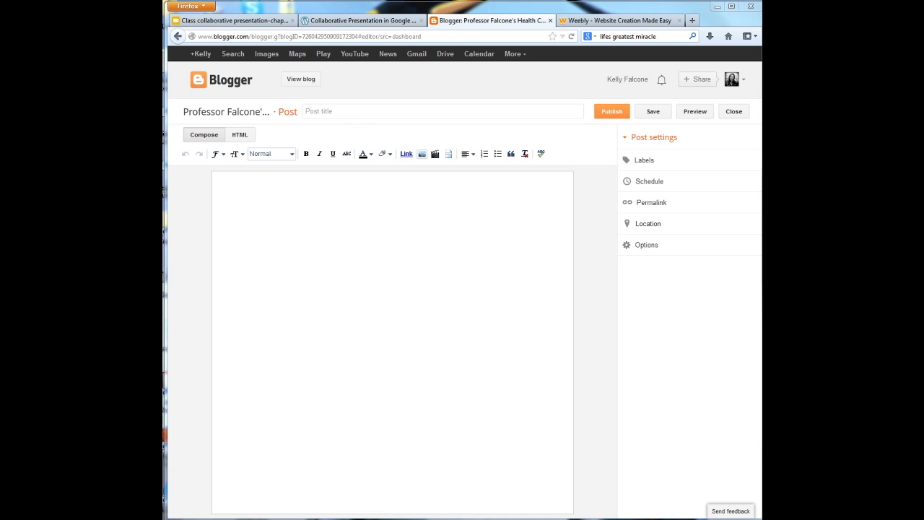
pyautogui.click(437, 116)
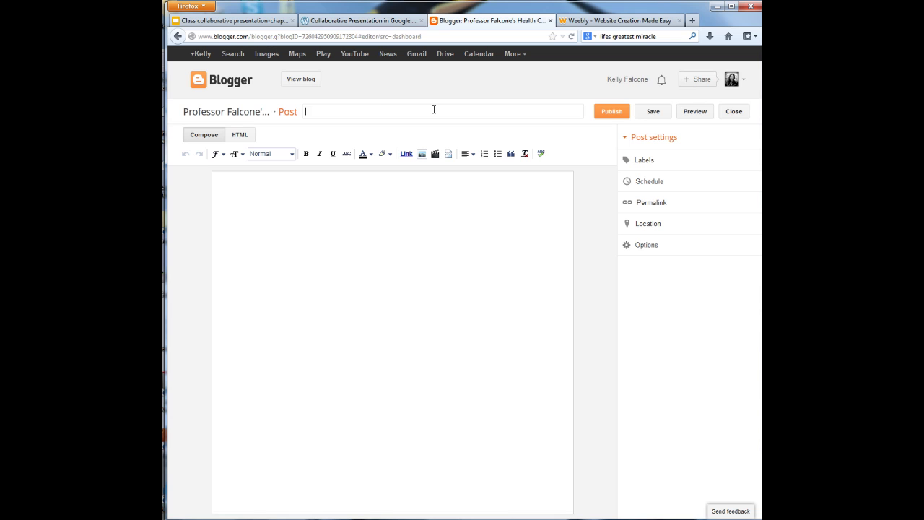
pyautogui.write('Collaborative Presentation in Google Drive: Embed on Website')
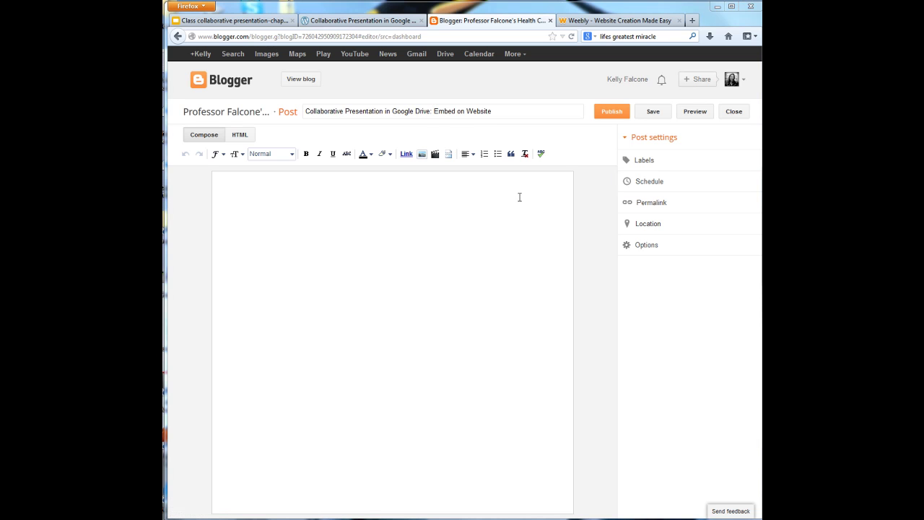
# Step: Paste the intro paragraph into the body, then fetch the embed code from Google Slides
pyautogui.click(438, 205)
pyautogui.write('Google drive is a great tool for collaboration.  Today in class students met in groups and were in charge of filling in the information on their designated slide in a presentation on Pregnancy.  The following presentation is the work done by the students.  To embed the presentation in Wordpress, Blogger, or Weebly you need to go to the presentation that you made in Google Drive, click on "file" then click on "publish to the web", then copy the embed code.')
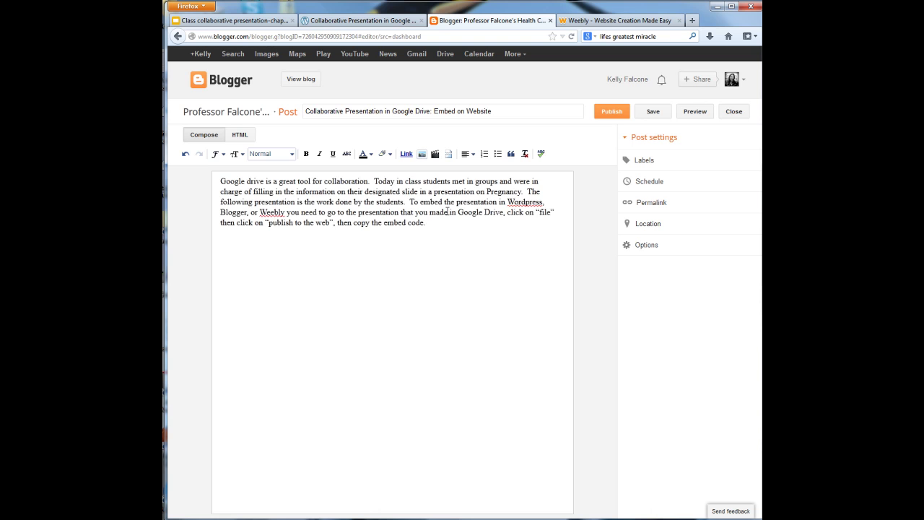
pyautogui.press('Return')
pyautogui.click(210, 22)
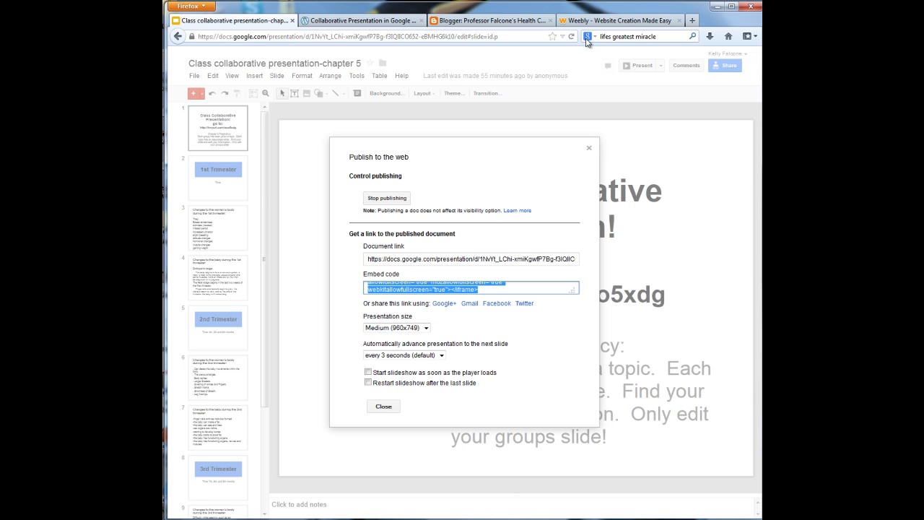
pyautogui.click(478, 20)
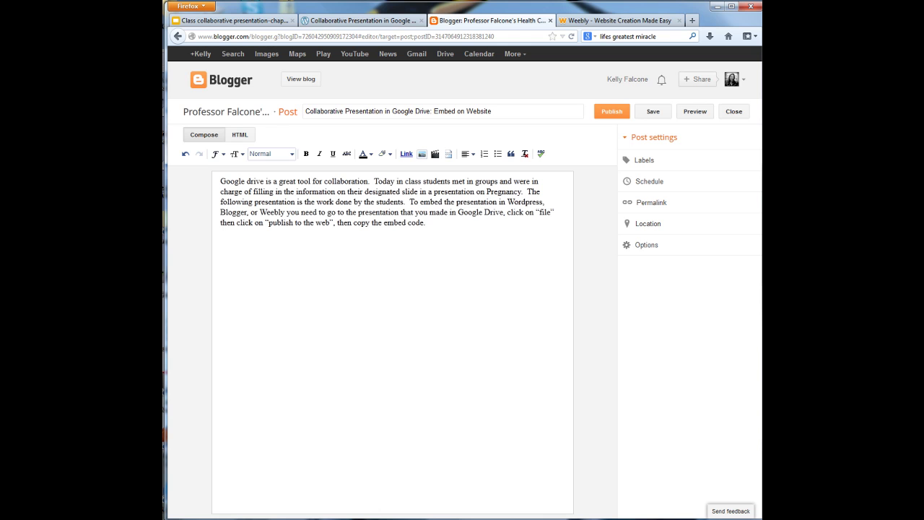
# Step: In HTML view, paste the iframe embed code after the last </div>, then return to Compose
pyautogui.click(245, 137)
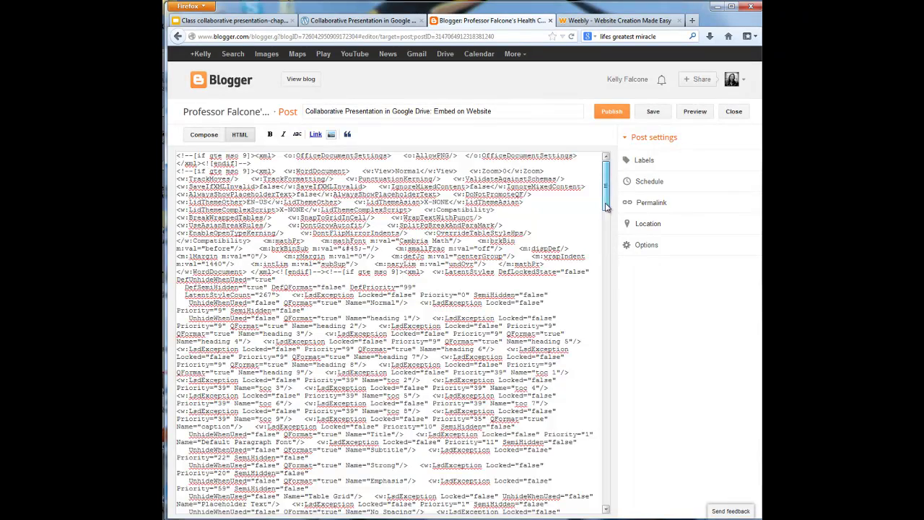
pyautogui.moveTo(608, 184); pyautogui.dragTo(606, 480)
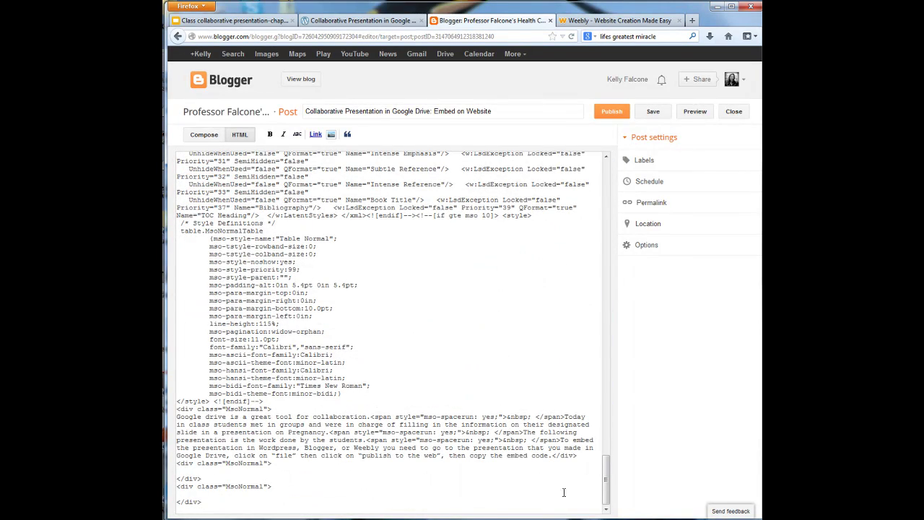
pyautogui.click(270, 501)
pyautogui.press('Return')
pyautogui.press('Return')
pyautogui.write('<iframe src="https://docs.google.com/presentation/d/1NvYt_LChi-xmiKgwfP7Bg-f3IQ1ICO652-eBMHG6k10/embed?start=false&loop=false&delayms=3000" frameborder="0" width="960" height="749" allowfullscreen="true" mozallowfullscreen="true" webkitallowfullscreen="true"></iframe>')
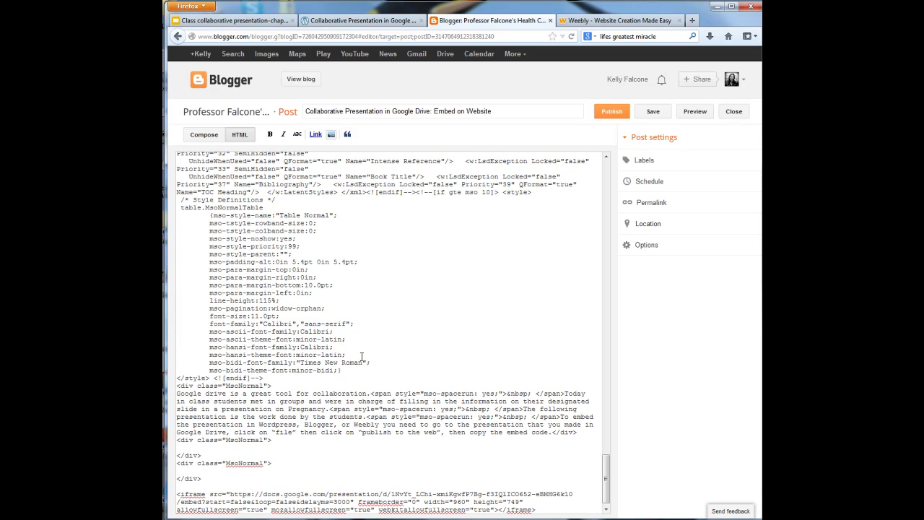
pyautogui.click(203, 136)
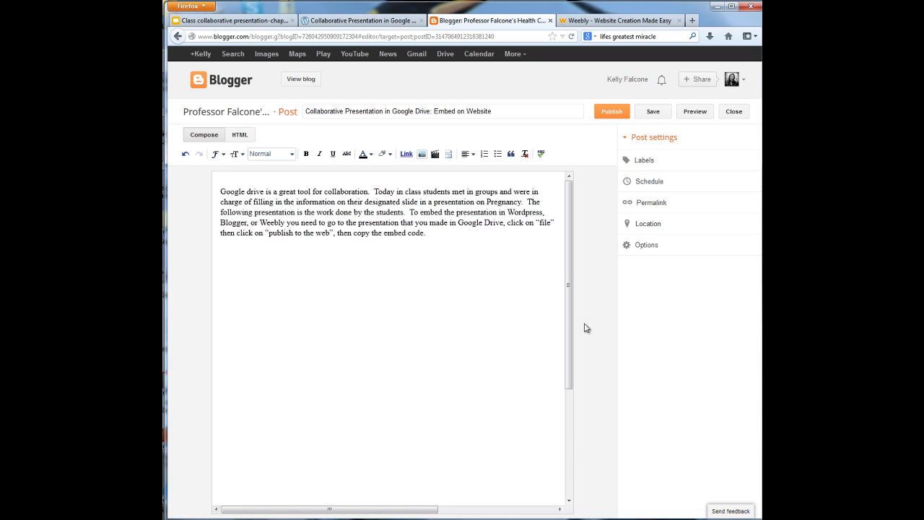
# Step: Publish the Blogger post, then view it live and click through the embedded slides
pyautogui.click(611, 112)
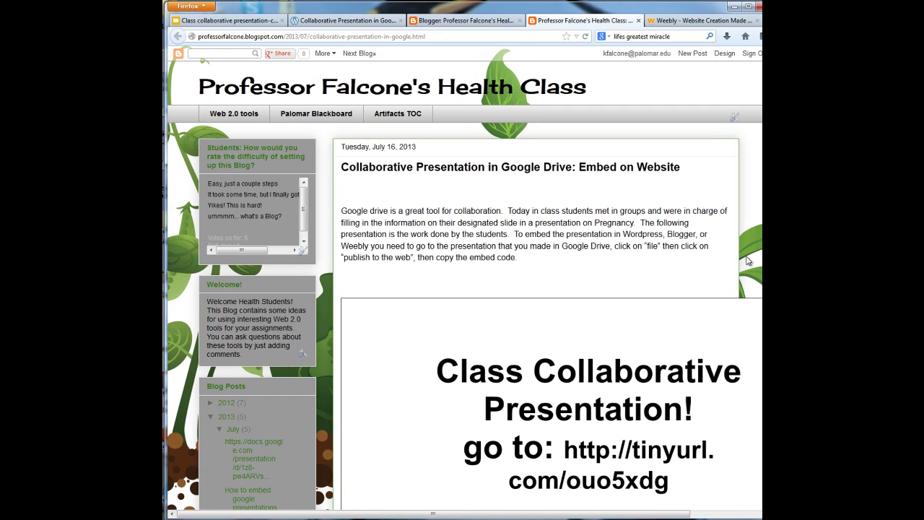
pyautogui.scroll(-5, 746, 260)
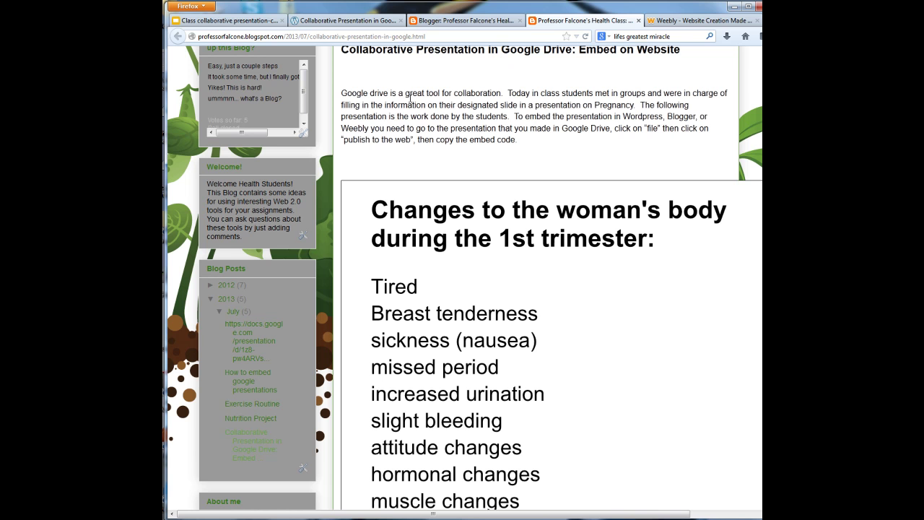
pyautogui.click(548, 249)
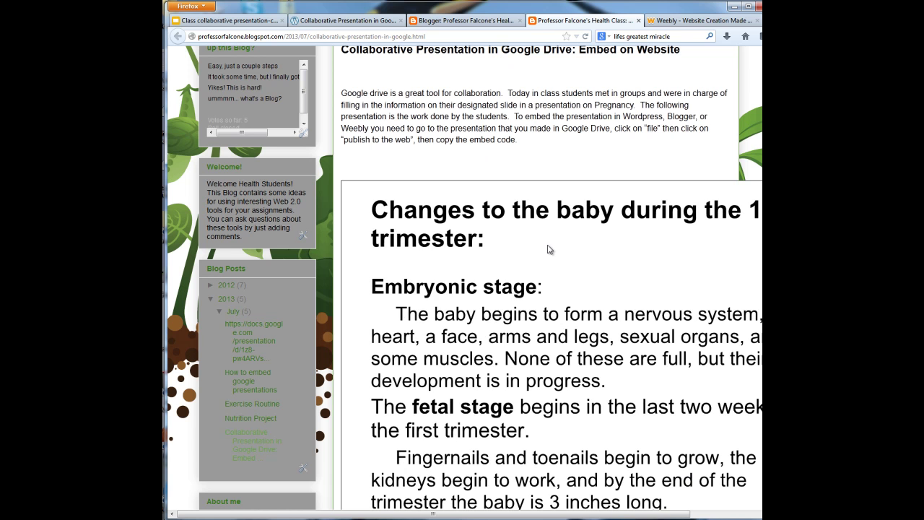
pyautogui.press('F5')
pyautogui.click(576, 346)
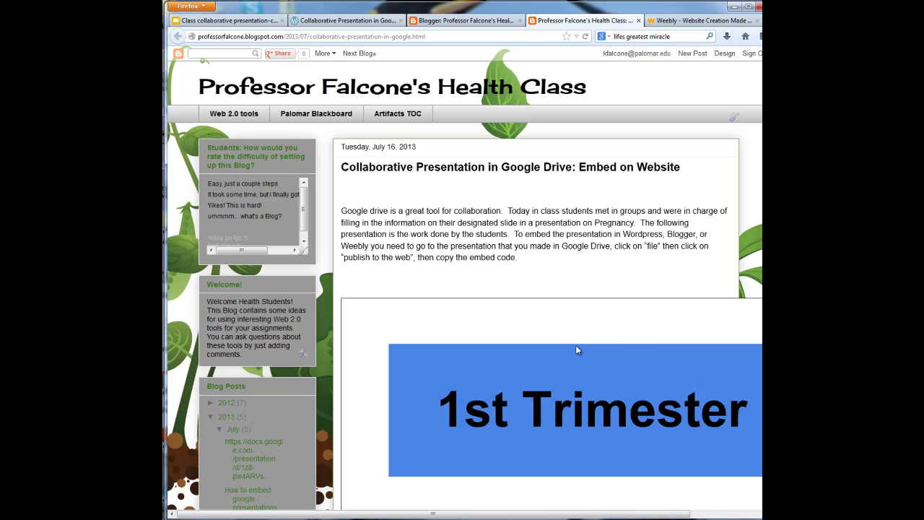
pyautogui.click(575, 351)
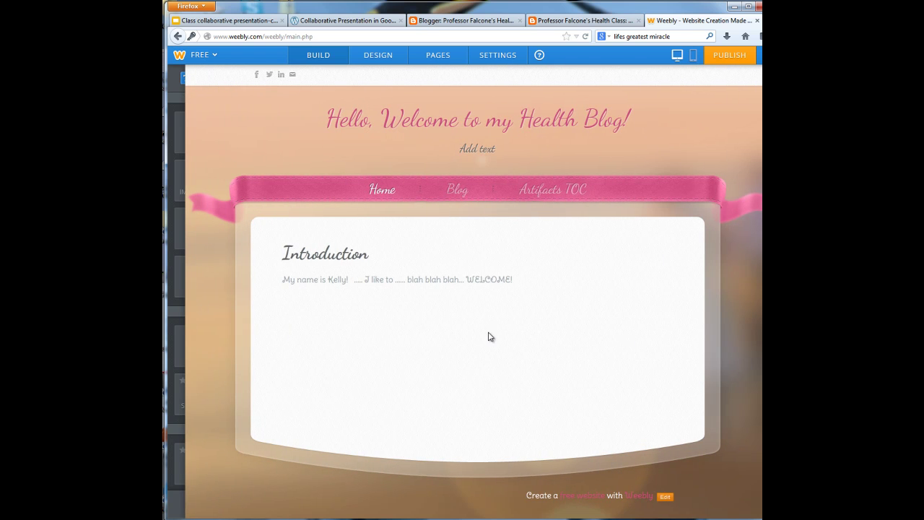
# Step: Add a text block to the Weebly home page and paste in the 'Collaborative Presentation in Google Drive: Embed on Website' title and paragraph
pyautogui.moveTo(196, 268)
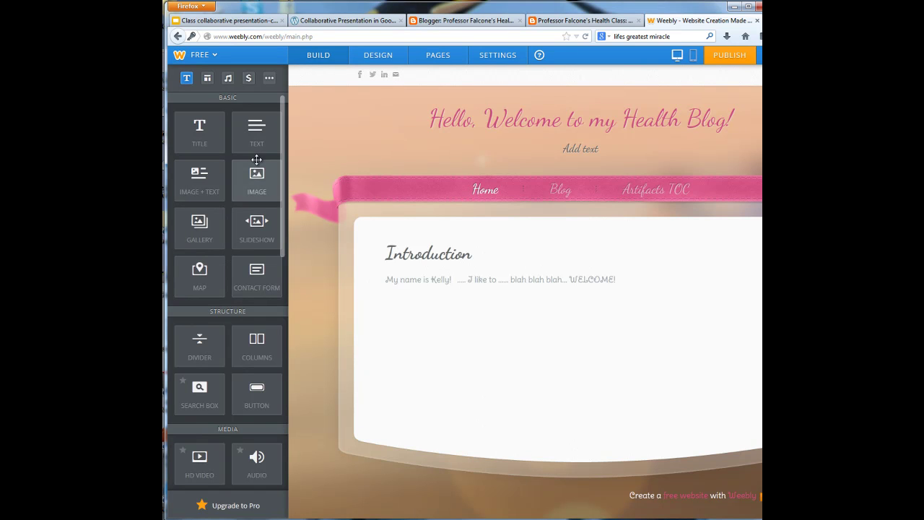
pyautogui.moveTo(256, 130); pyautogui.dragTo(367, 367)
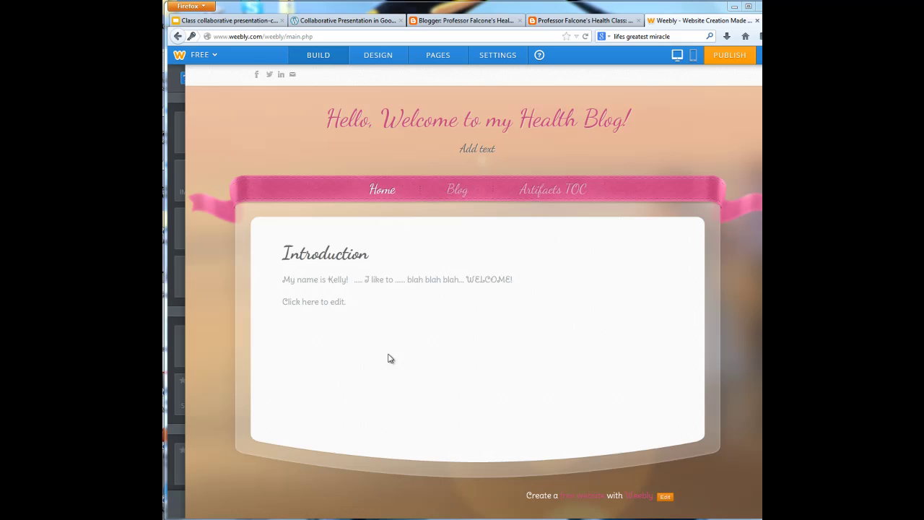
pyautogui.click(319, 301)
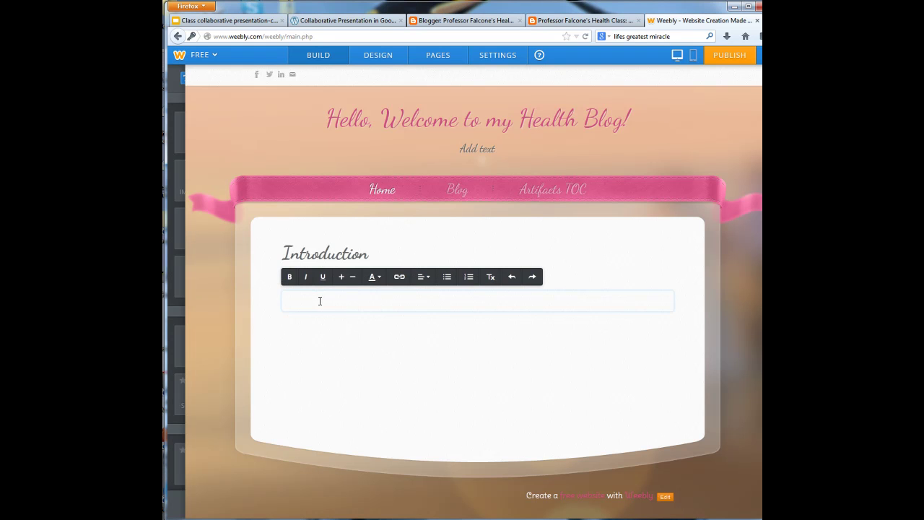
pyautogui.write('Collaborative Presentation in Google Drive: Embed on Website  Google drive is a great tool for collaboration.  Today in class students met in groups and were in charge of filling in the information on their designated slide in a presentation on Pregnancy.  The following presentation is the work done by the students.  To embed the presentation in Wordpress, Blogger, or Weebly you need to go to the presentation that you made in Google Drive, click on "file" then click on "publish to the web", then copy the embed code.')
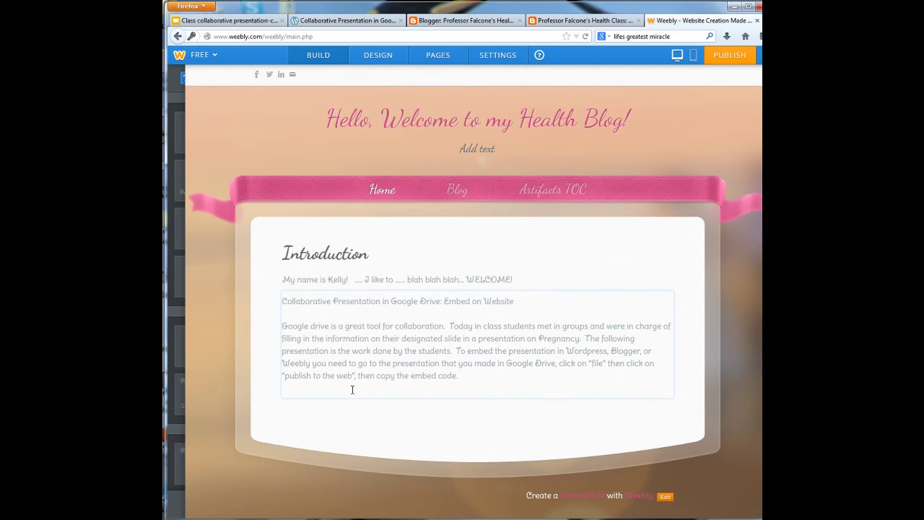
# Step: Drop an empty Embed Code element below the text block, then return to the Google Slides tab
pyautogui.moveTo(182, 309)
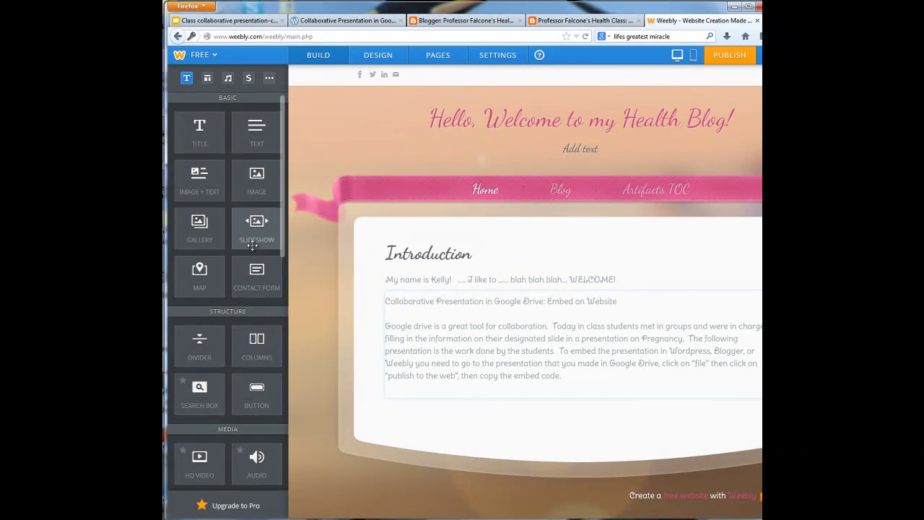
pyautogui.moveTo(284, 244); pyautogui.dragTo(290, 406)
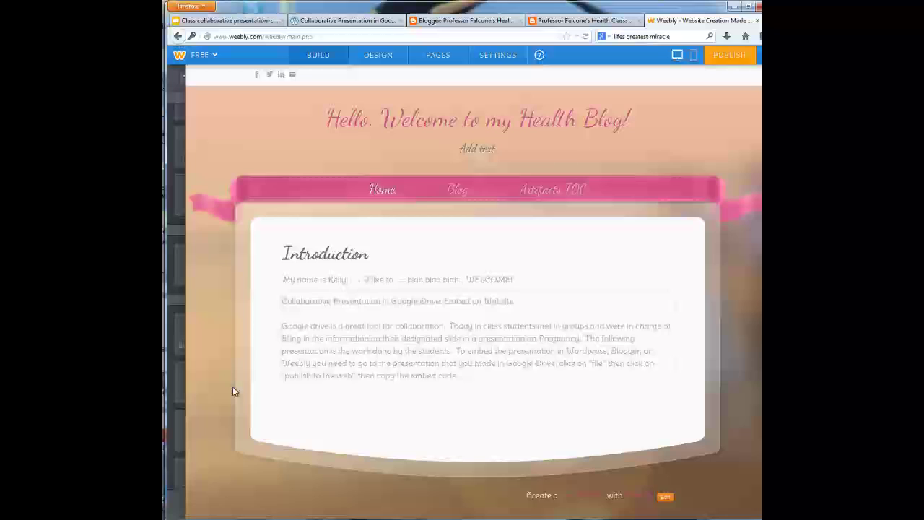
pyautogui.moveTo(182, 335)
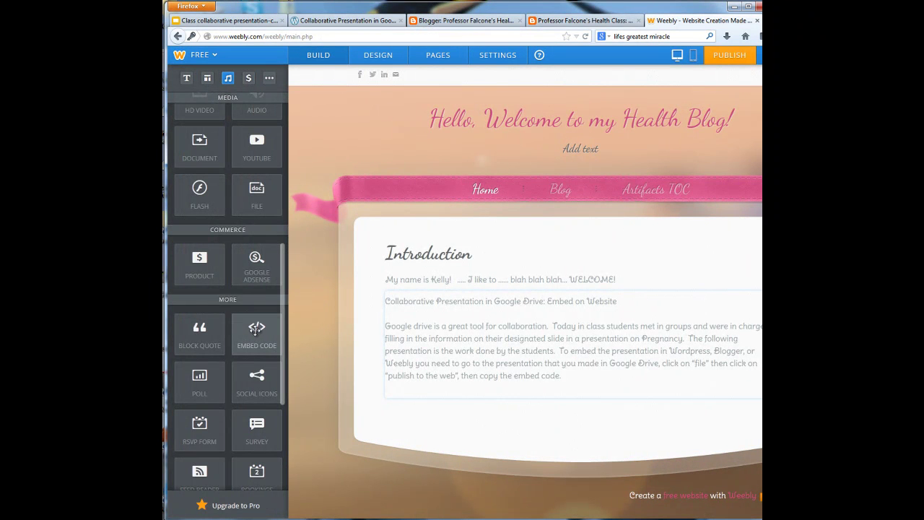
pyautogui.moveTo(254, 330); pyautogui.dragTo(416, 419)
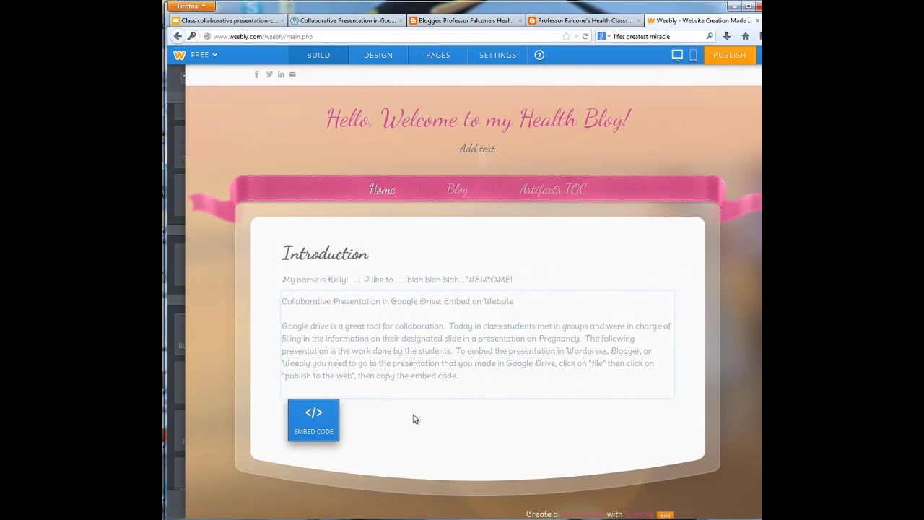
pyautogui.click(224, 20)
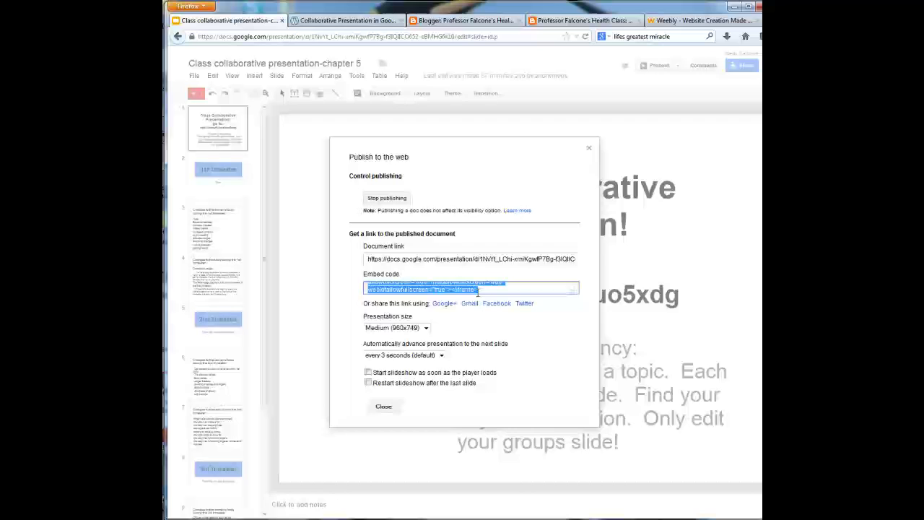
# Step: Paste the Google Slides iframe embed code into the custom HTML element and centre it
pyautogui.click(678, 24)
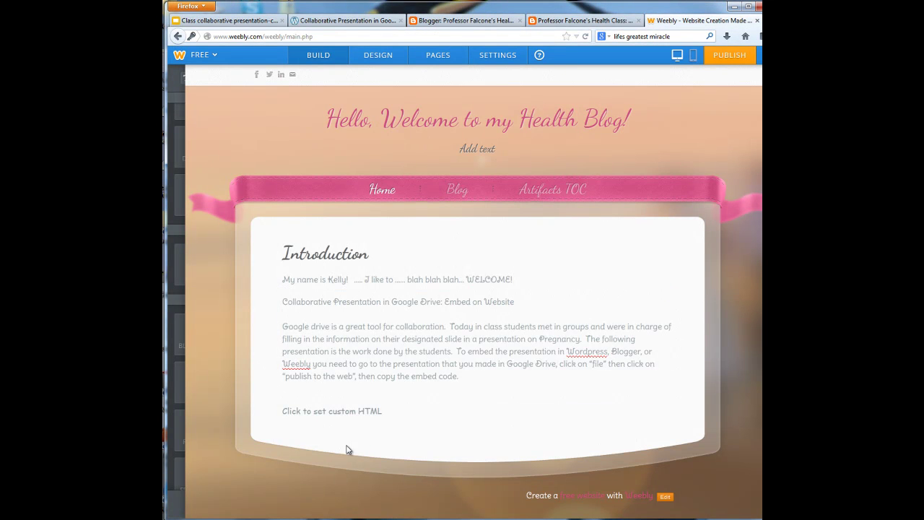
pyautogui.click(335, 411)
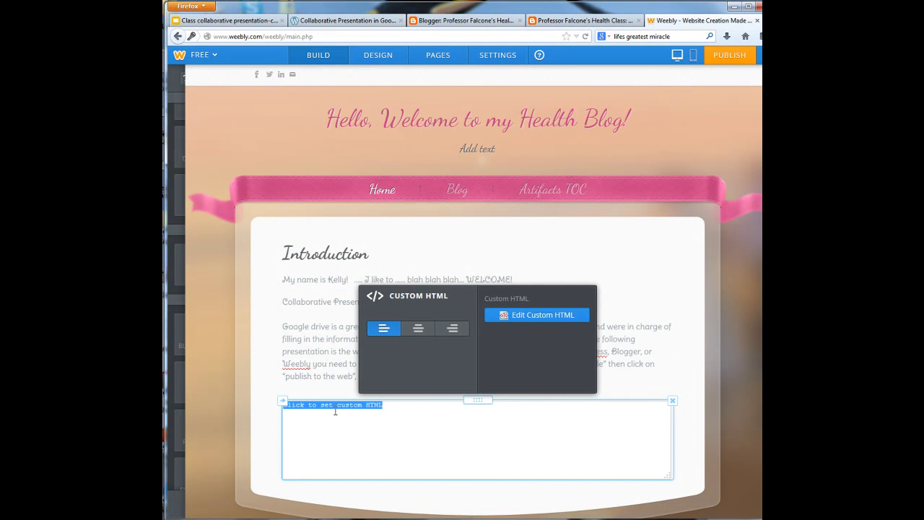
pyautogui.write('<iframe src="https://docs.google.com/presentation/d/1NvYt_LChi-xmiKgwfP7Bg-f3IQ1ICO652-eBMHG6k10/embed?start=false&loop=false&delayms=3000" frameborder="0" width="960" height="749" allowfullscreen="true" mozallowfullscreen="true" webkitallowfullscreen="true"></iframe>')
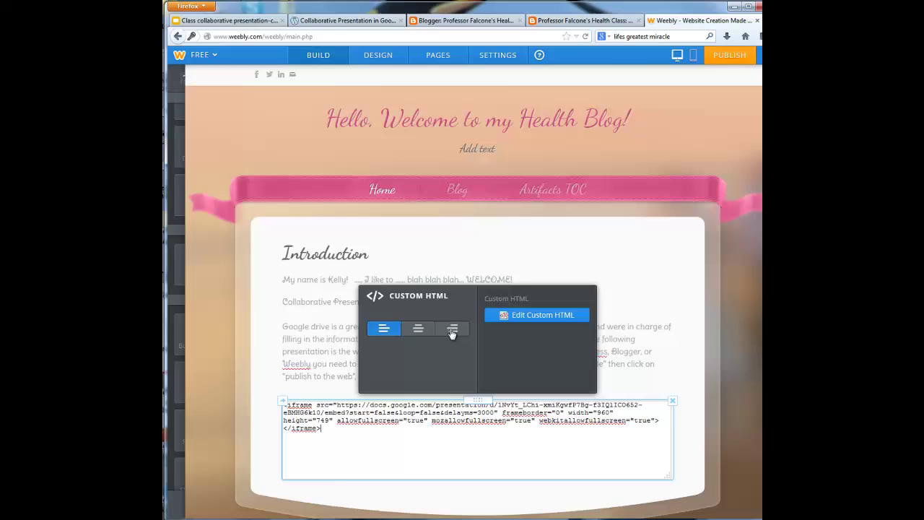
pyautogui.click(418, 330)
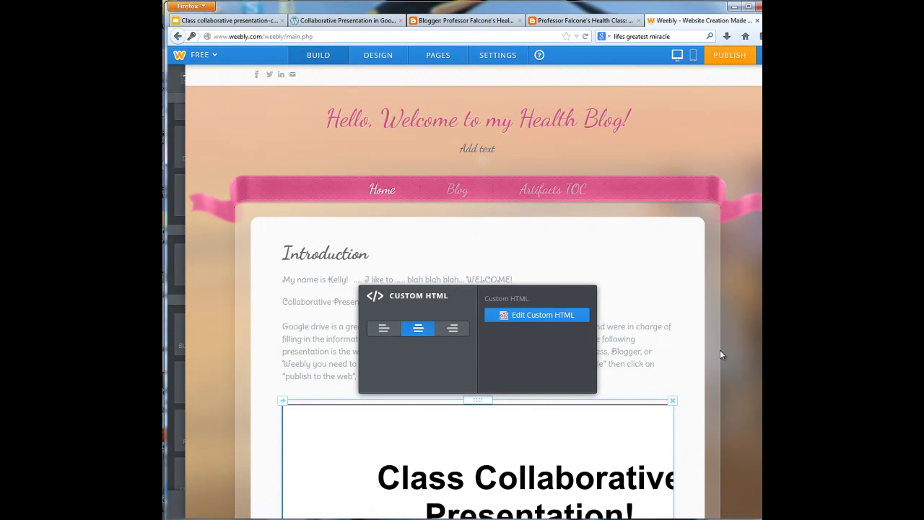
pyautogui.click(704, 378)
pyautogui.scroll(-4, 705, 379)
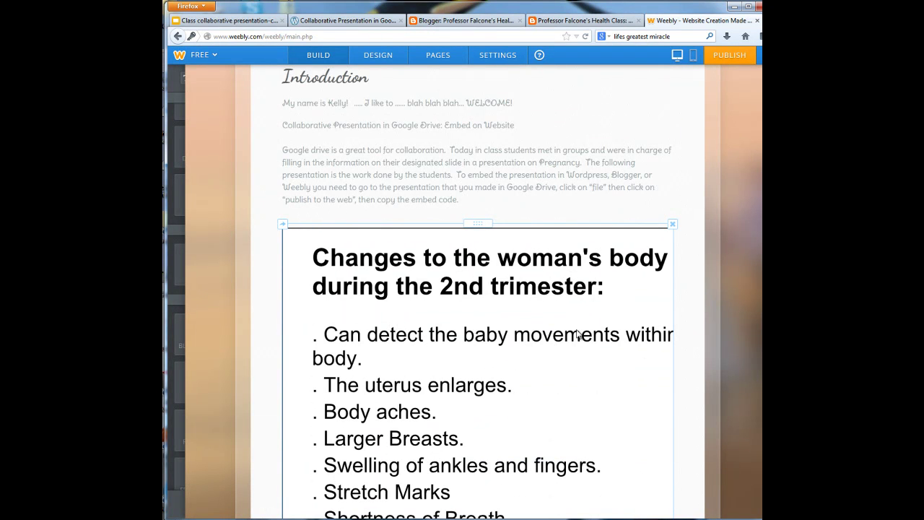
# Step: Close the Publish to the web dialog and check the embedded slideshow on the WordPress, Blogger and Weebly pages
pyautogui.click(227, 20)
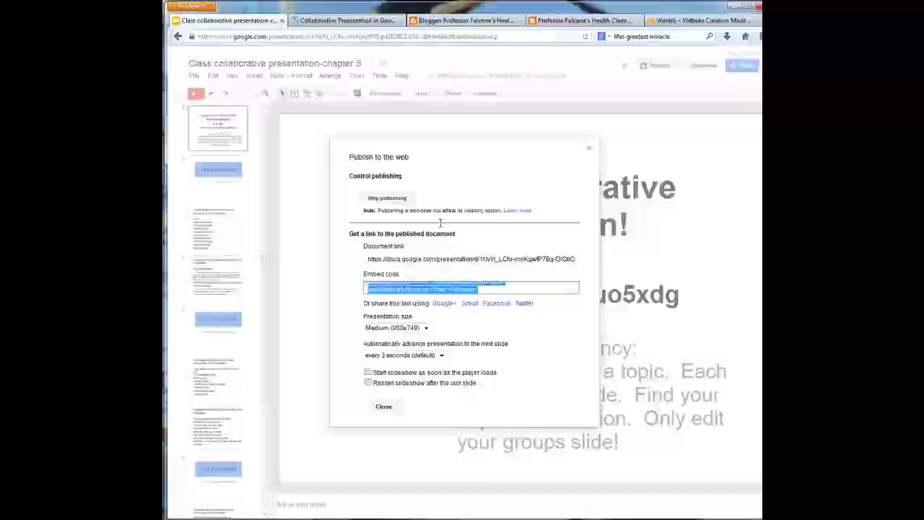
pyautogui.click(589, 150)
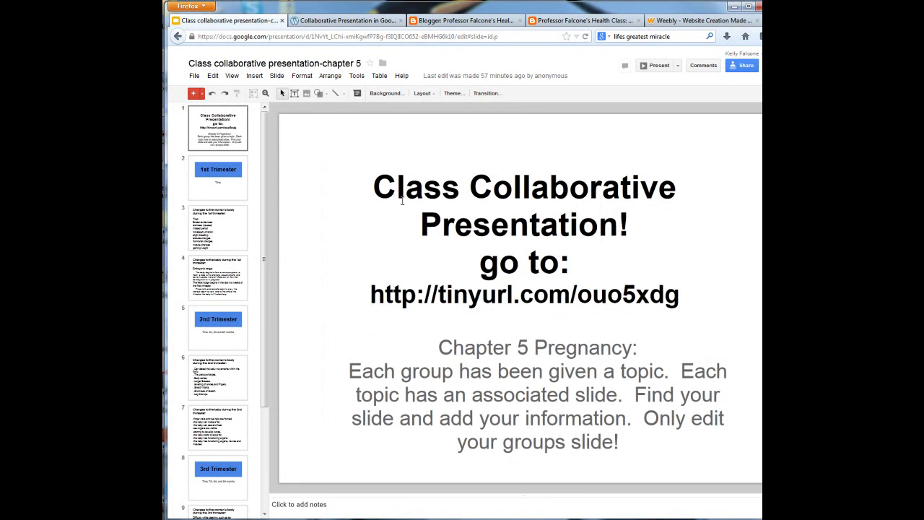
pyautogui.hotkey('ctrl', 'Tab')
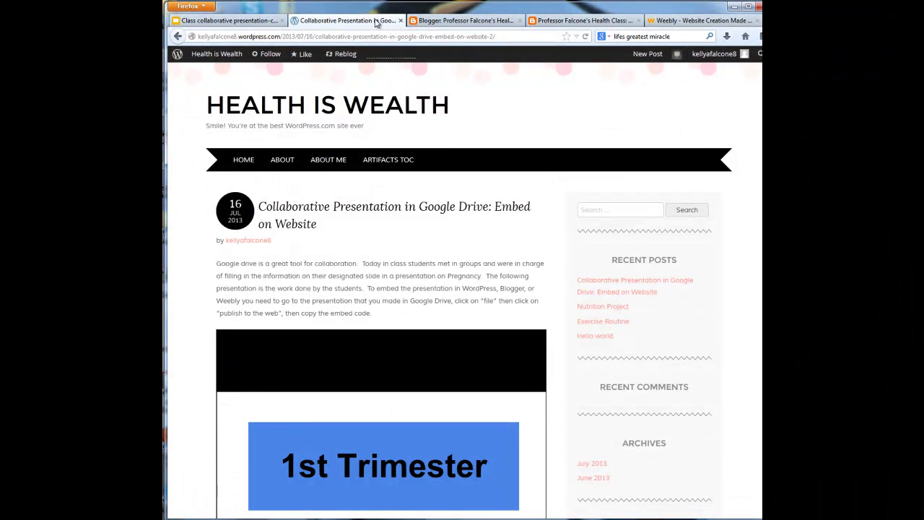
pyautogui.click(445, 20)
pyautogui.click(583, 20)
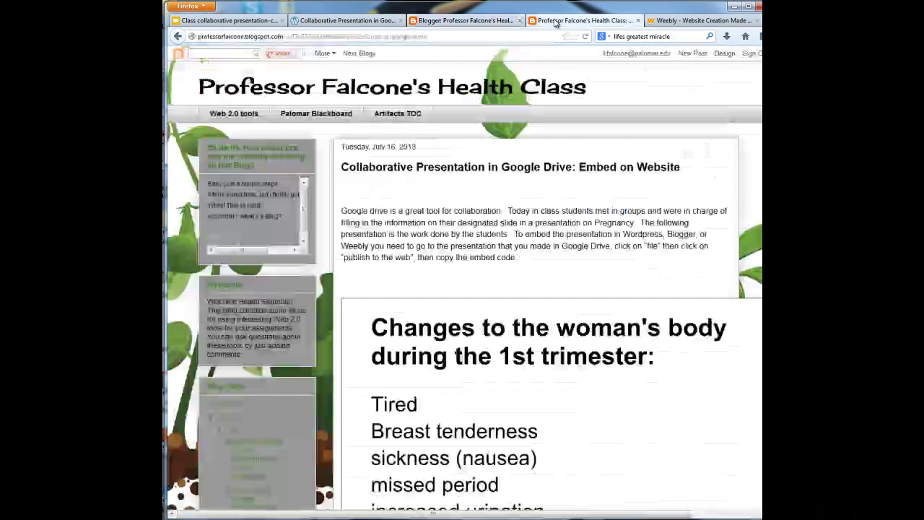
pyautogui.click(678, 22)
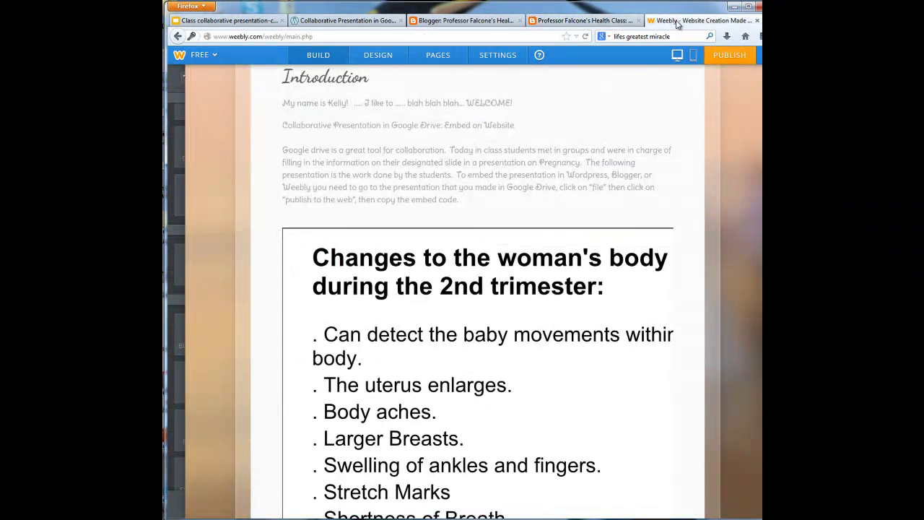